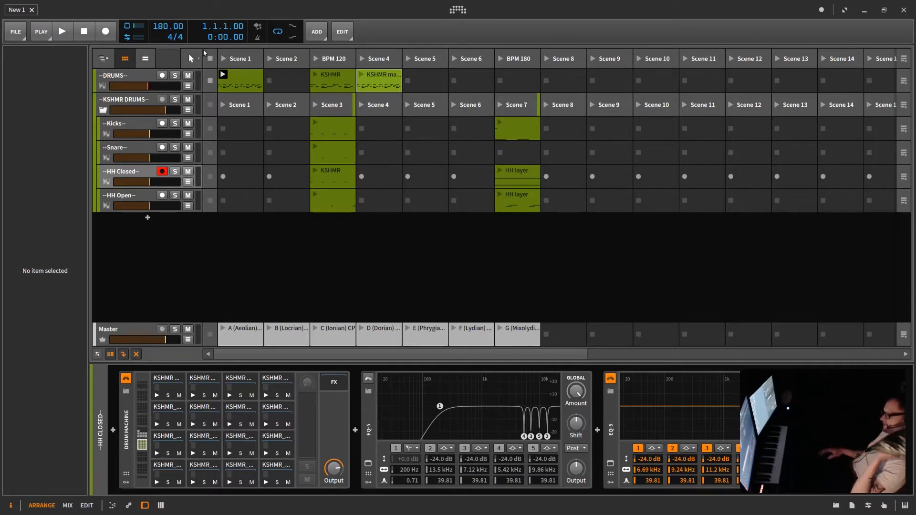
Audition the DRUMS group's clips in several scenes, then stop all clips.
left_click(210, 59)
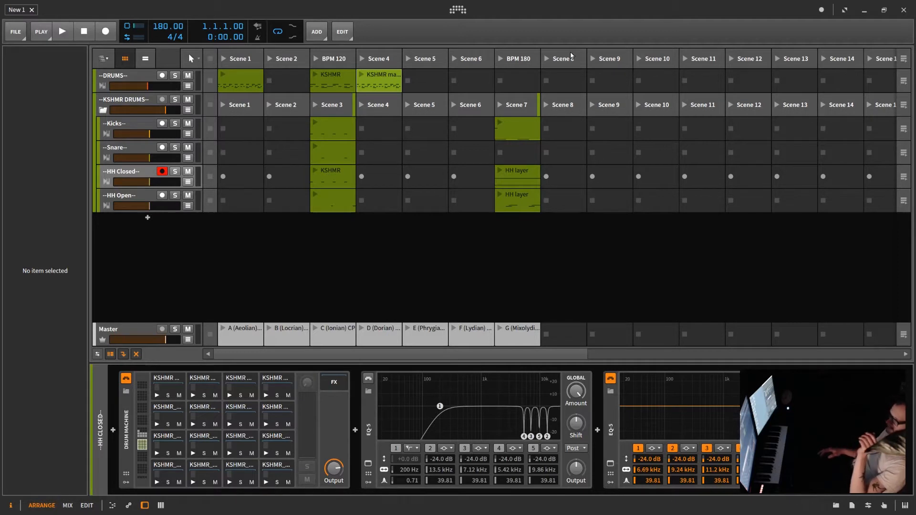
left_click(362, 75)
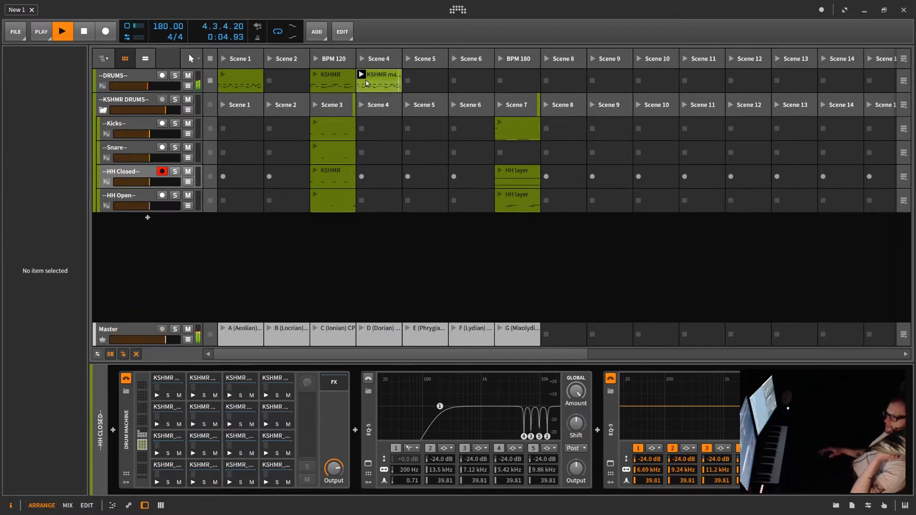
left_click(315, 74)
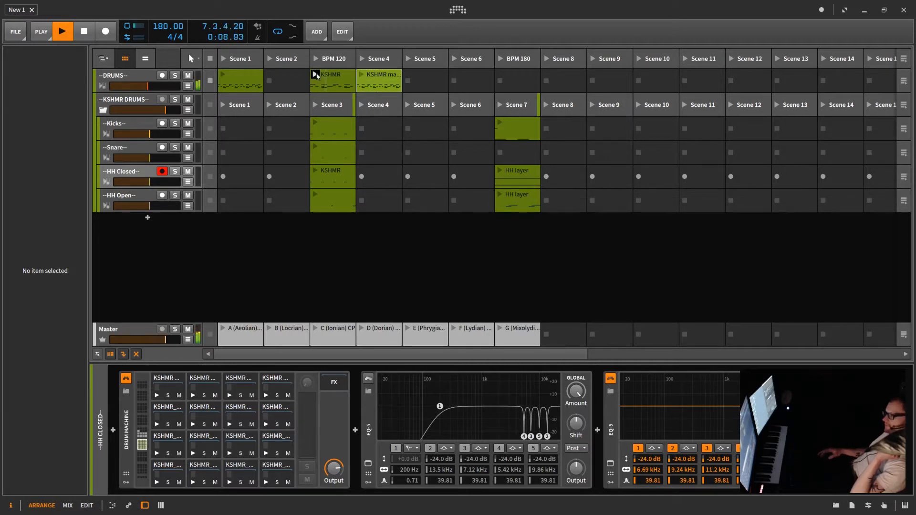
left_click(224, 74)
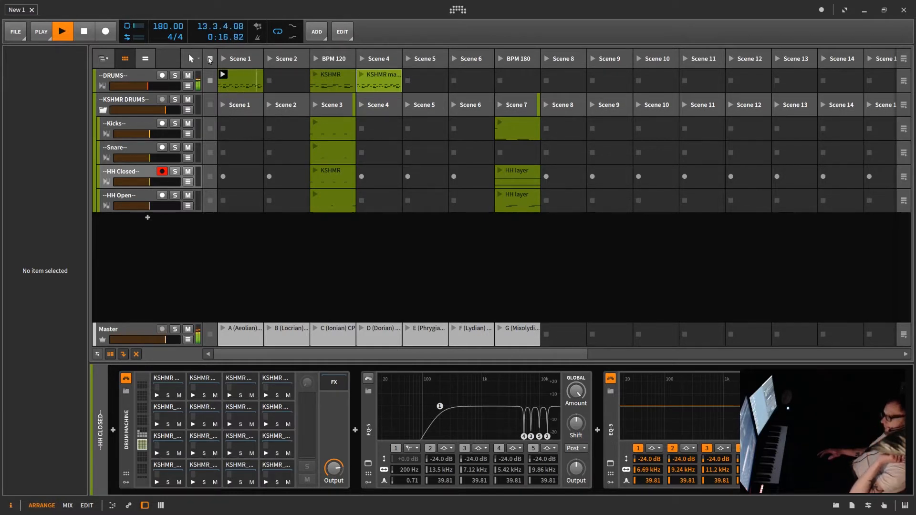
left_click(210, 59)
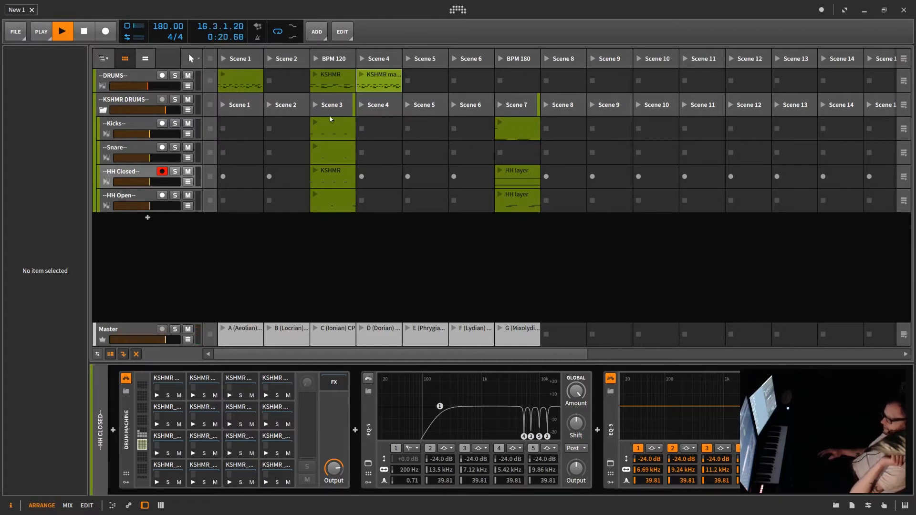
Play only the HH Closed clip from scene 3 and select the HH Closed track.
left_click(315, 127)
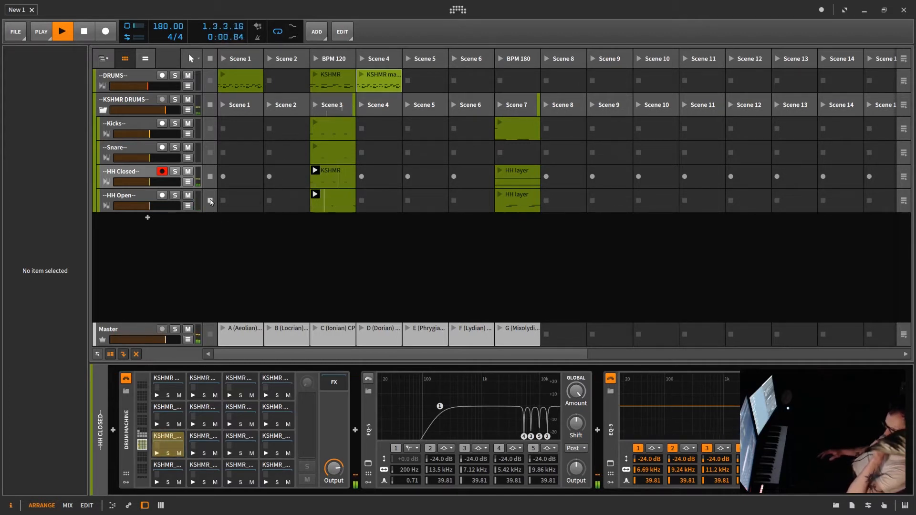
left_click(211, 201)
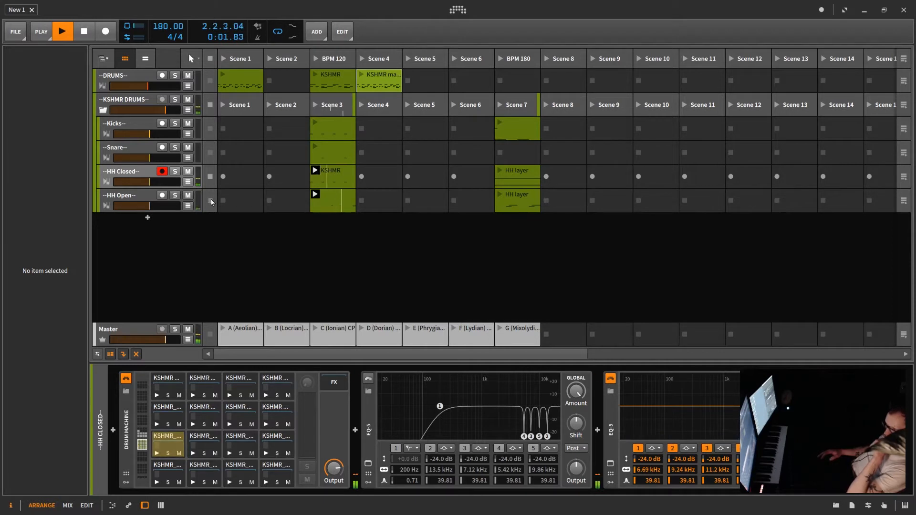
left_click(149, 173)
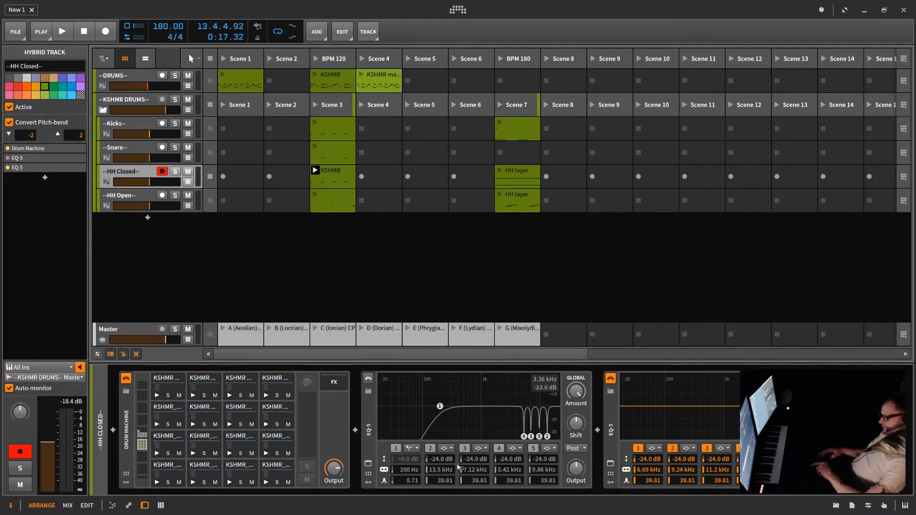
Open the first EQ-5's curve in the expanded editor and enable that device.
left_click(368, 465)
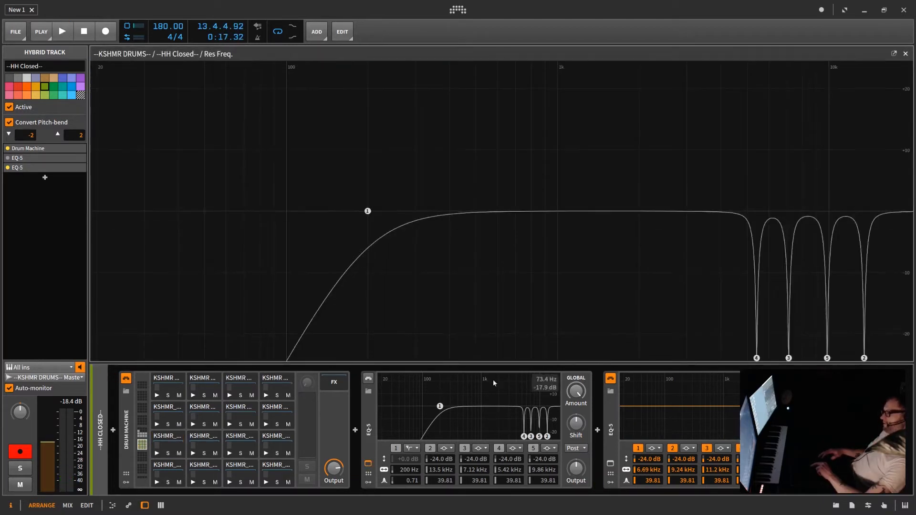
left_click(369, 384)
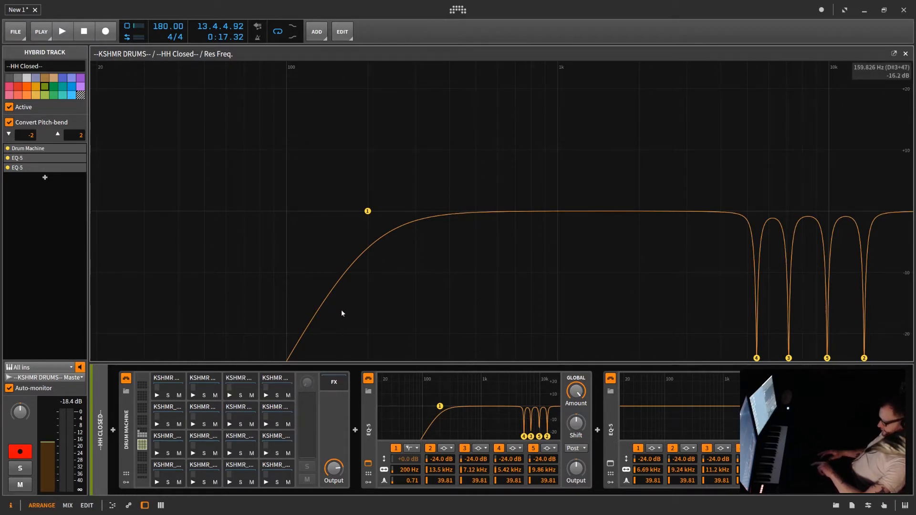
Play the hi-hat while bypassing and re-enabling both EQ-5 devices to compare, then stop playback.
key("space")
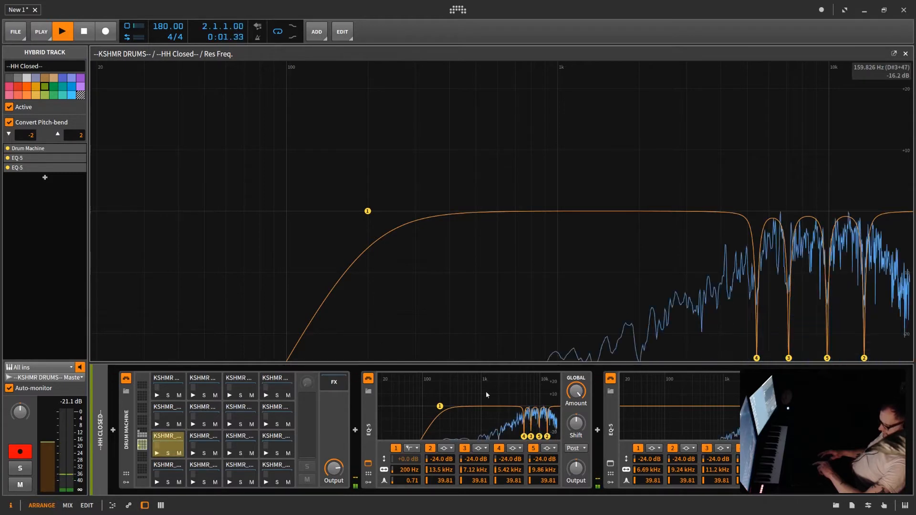
left_click(368, 379)
left_click(611, 378)
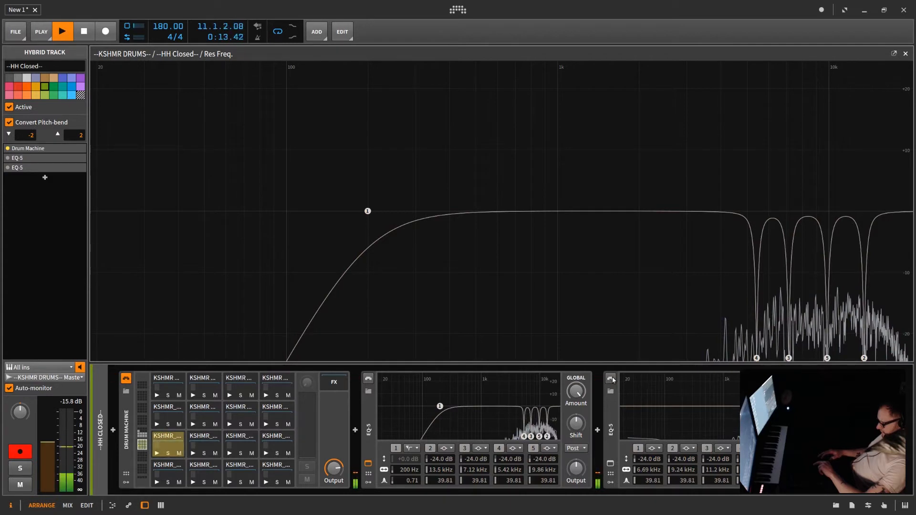
left_click(612, 378)
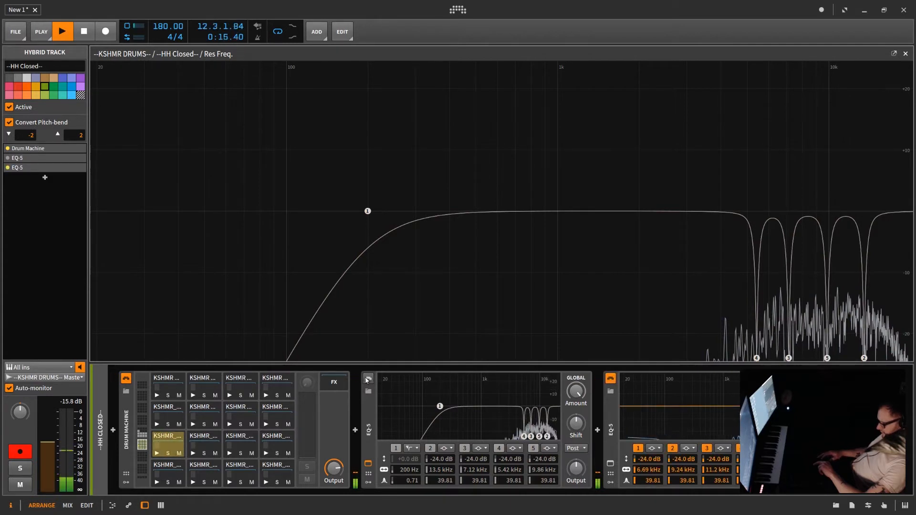
left_click(369, 379)
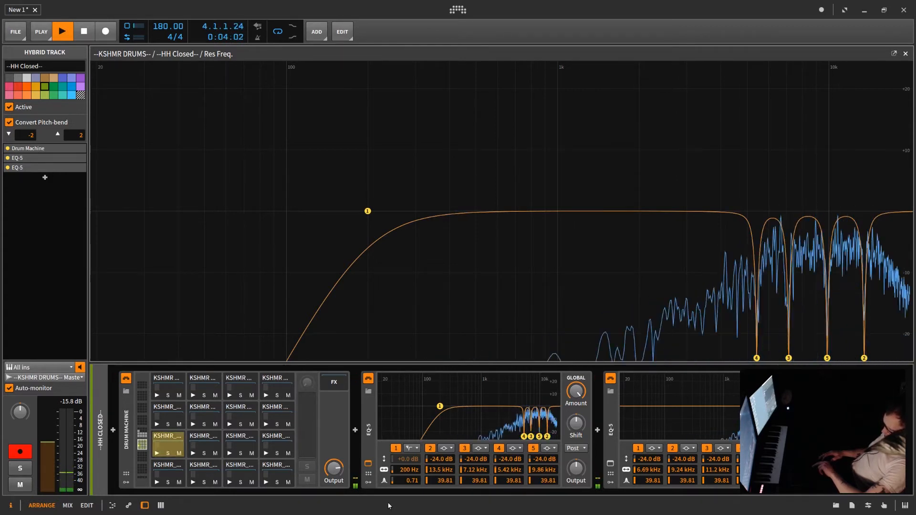
key("space")
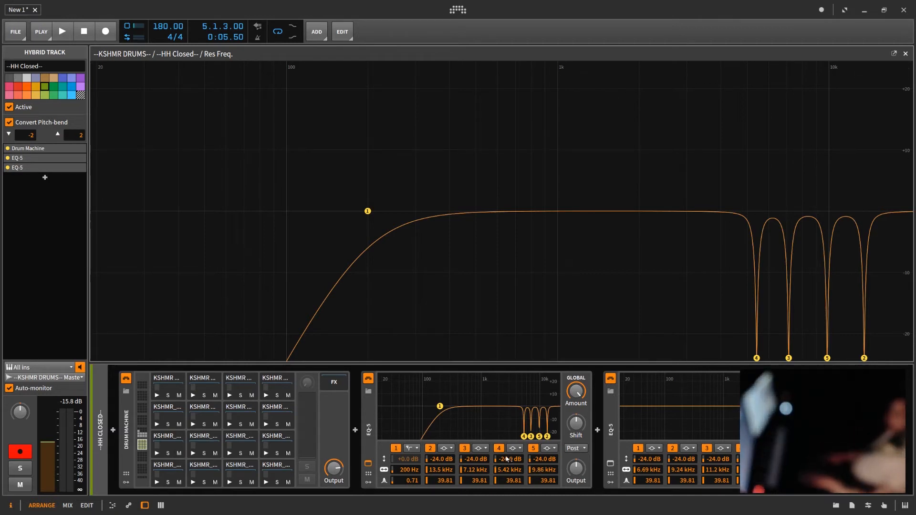
Play the hi-hat and raise the EQ-5 notch gains to +24 dB to hear the resonances, then return them to -24 dB.
key("space")
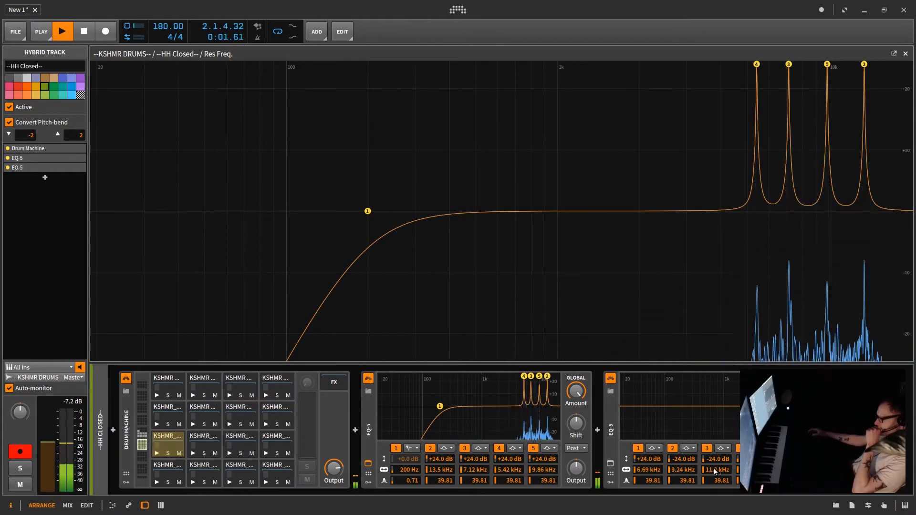
left_click_drag(679, 461, 679, 363)
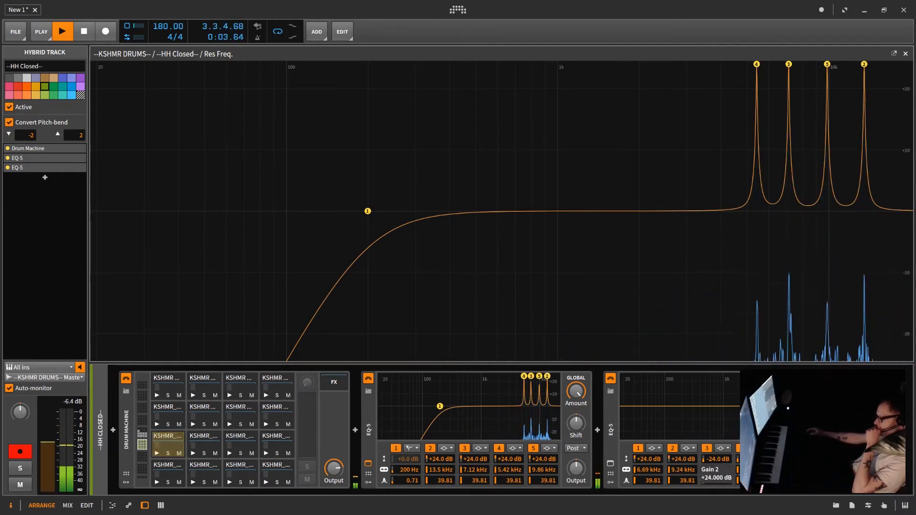
left_click_drag(716, 461, 715, 365)
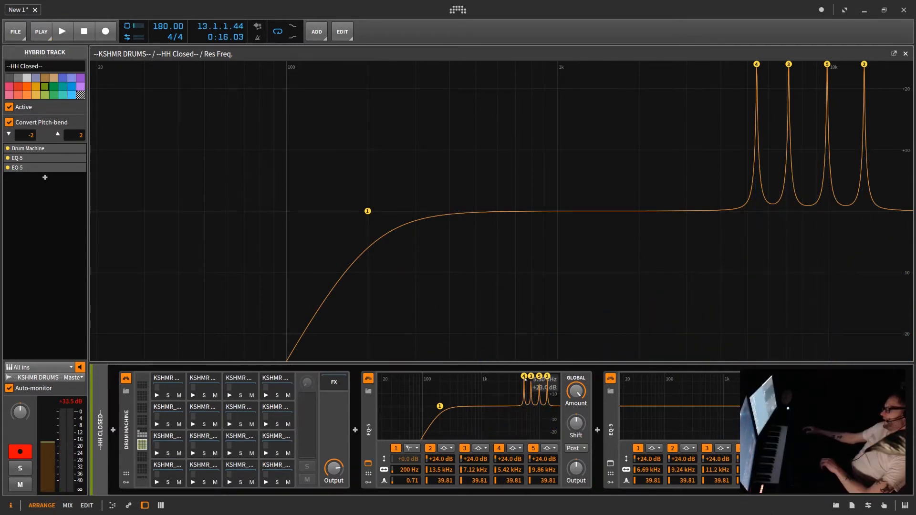
left_click_drag(435, 463, 543, 473)
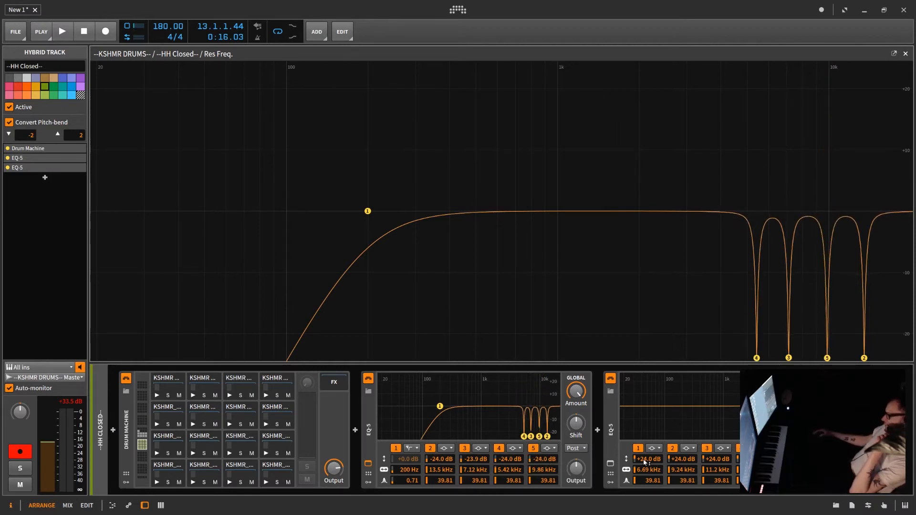
left_click_drag(644, 460, 655, 482)
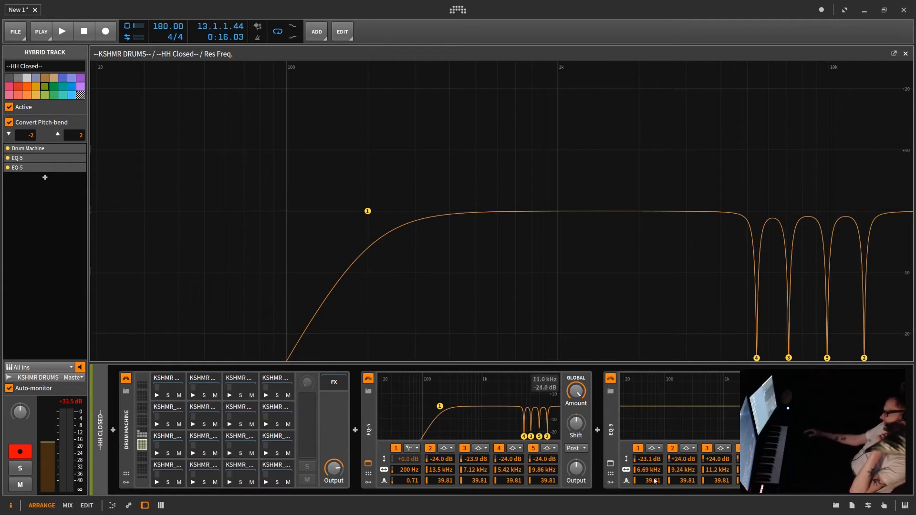
left_click_drag(645, 460, 715, 467)
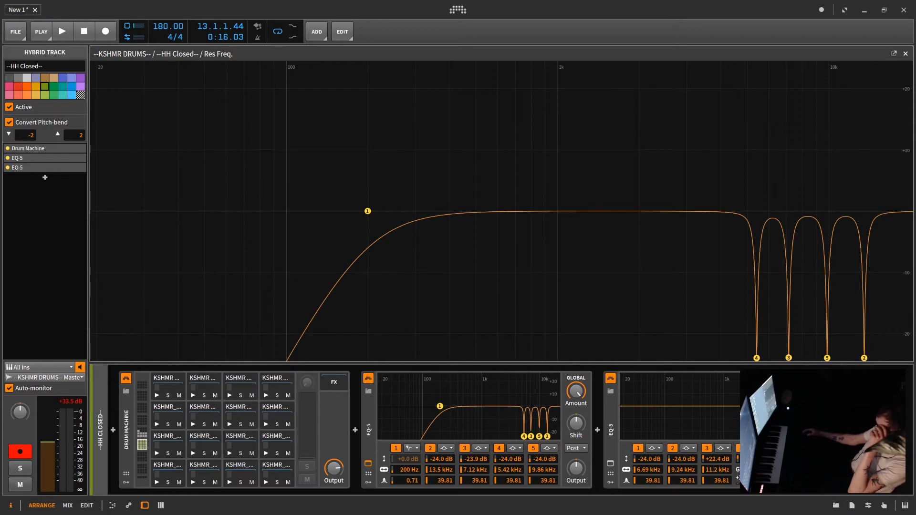
Bypass the second EQ-5 and insert a new EQ-5 at the end of the hi-hat's device chain.
left_click(610, 379)
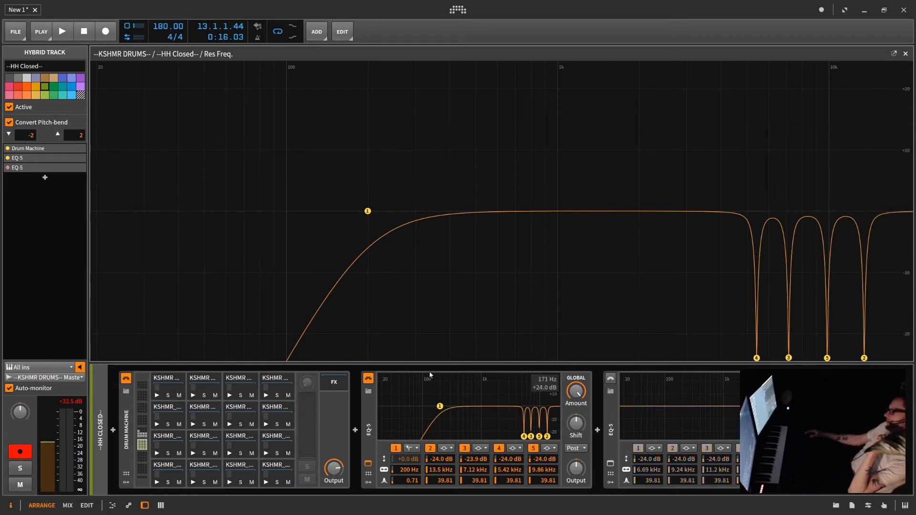
double_click(370, 406)
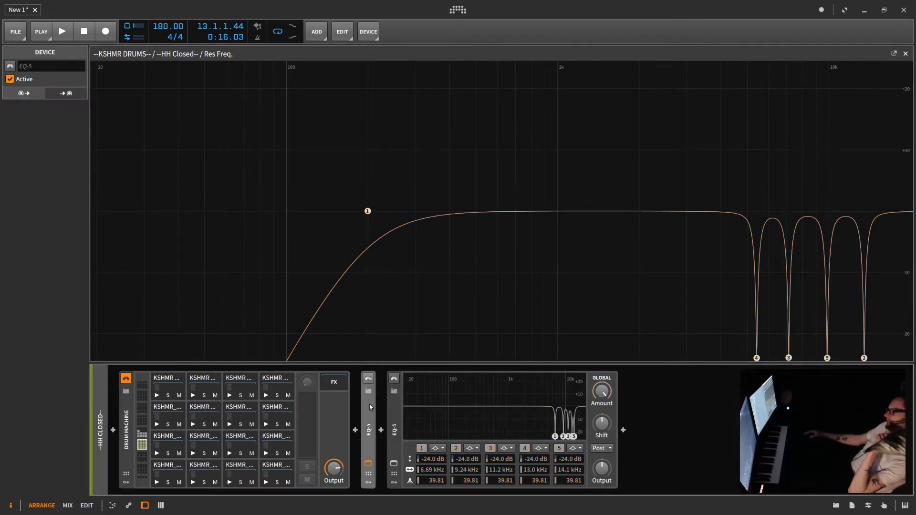
double_click(396, 429)
left_click(406, 431)
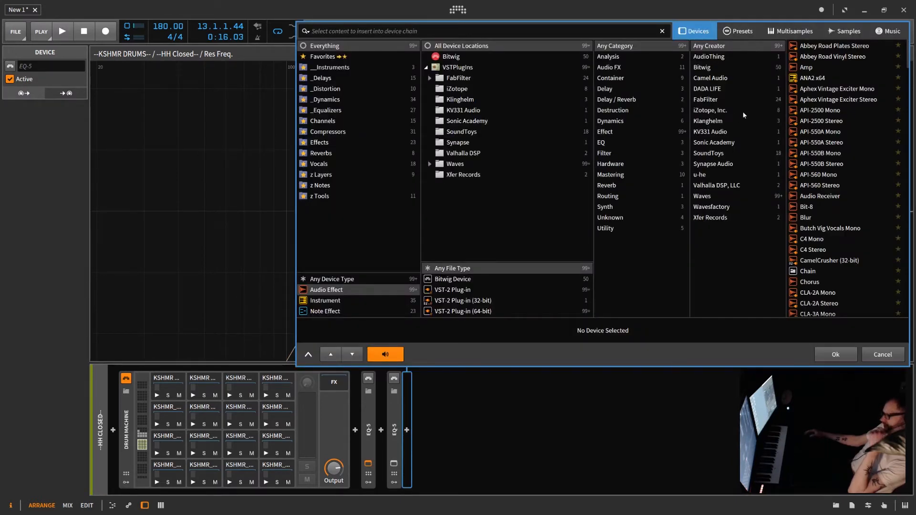
Make band 5 of the new EQ-5 a narrow +24 dB peak with Q 39.81, sweep it to 6.26 kHz, then cut it to -24 dB.
left_click_drag(594, 459, 595, 412)
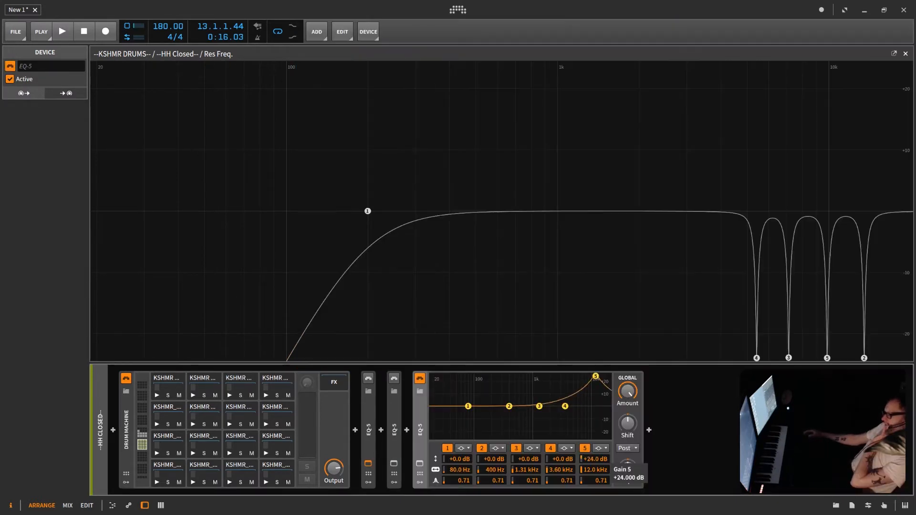
left_click_drag(591, 471, 592, 462)
left_click_drag(595, 481, 595, 426)
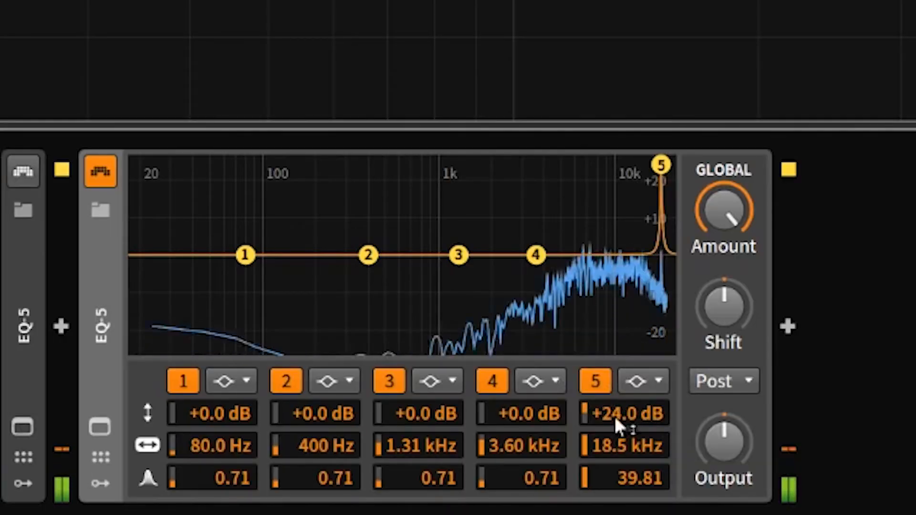
left_click_drag(620, 448, 620, 488)
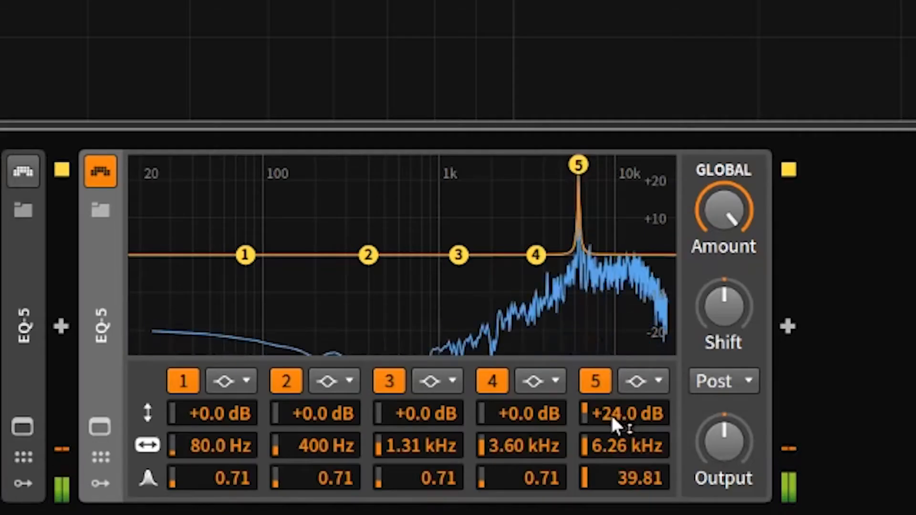
left_click_drag(615, 423, 615, 477)
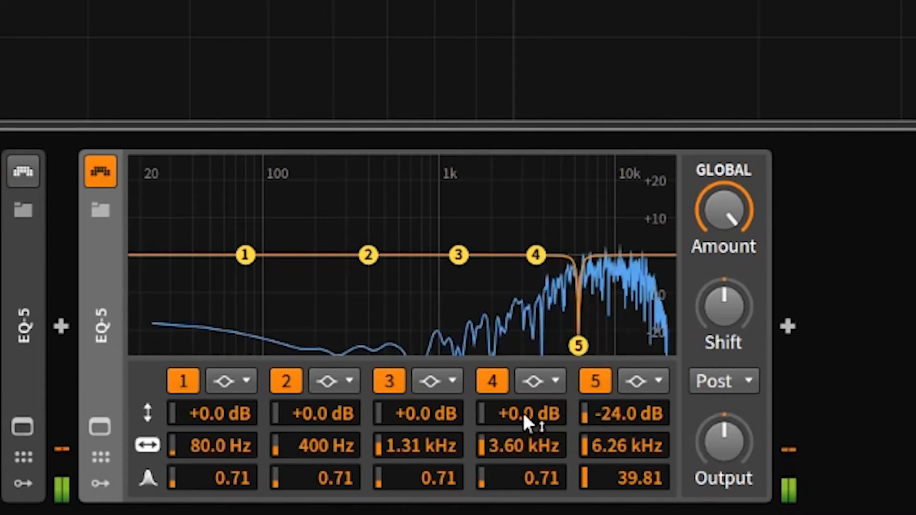
Make band 4 a narrow +24 dB peak with Q 39.81 near 3.6 kHz, then pull it down to -24 dB.
left_click_drag(524, 416, 523, 320)
left_click_drag(524, 478, 523, 382)
mouse_move(523, 446)
left_mouse_down()
mouse_move(523, 213)
mouse_move(520, 459)
left_mouse_up()
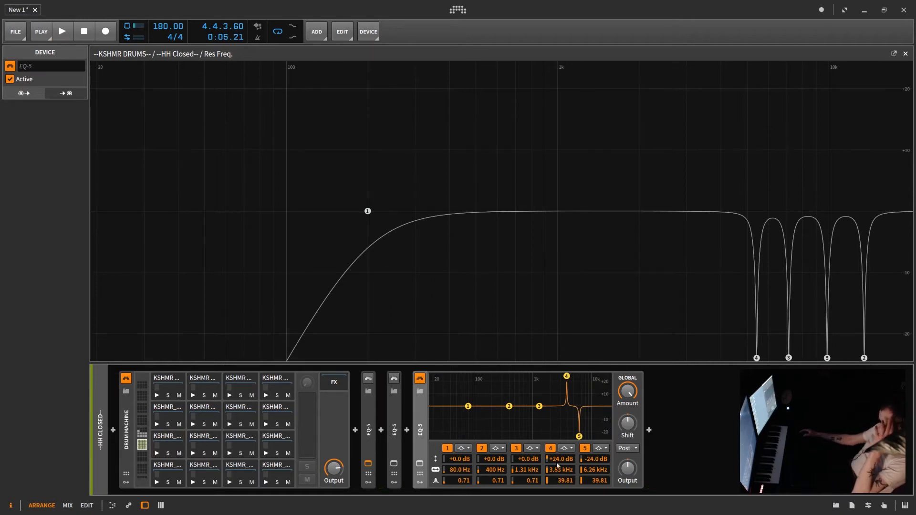
left_click_drag(566, 376, 566, 436)
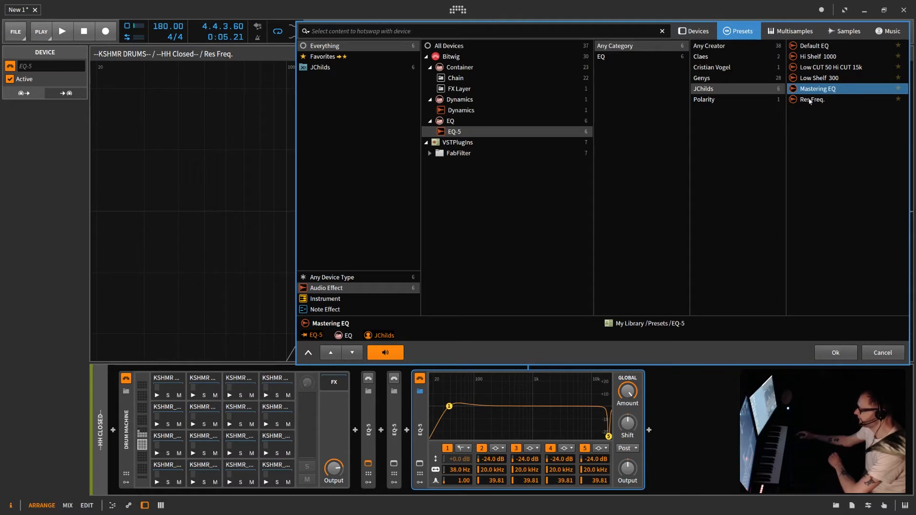
Load the Mastering EQ preset and place notch bands 5, 4, 3 and 2 at about 1.74, 3.52, 6.67 and 11.5 kHz.
left_click(845, 352)
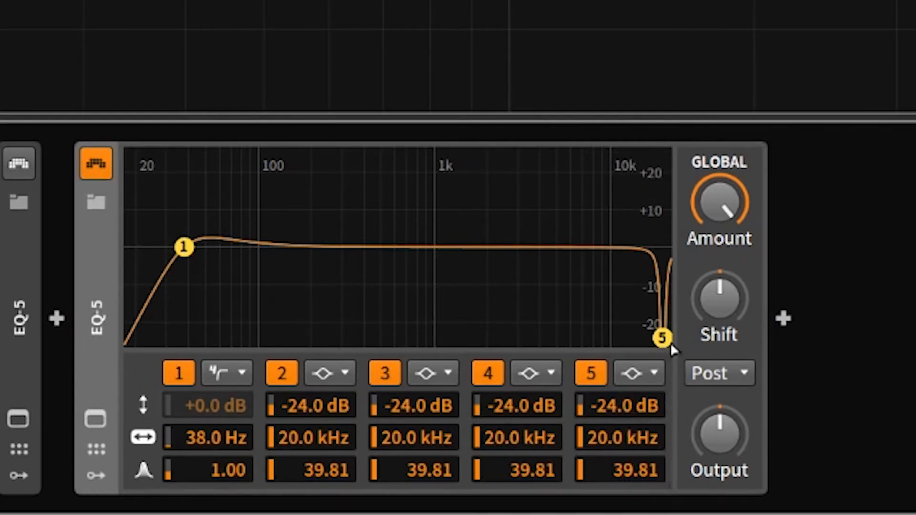
left_click_drag(663, 337, 477, 338)
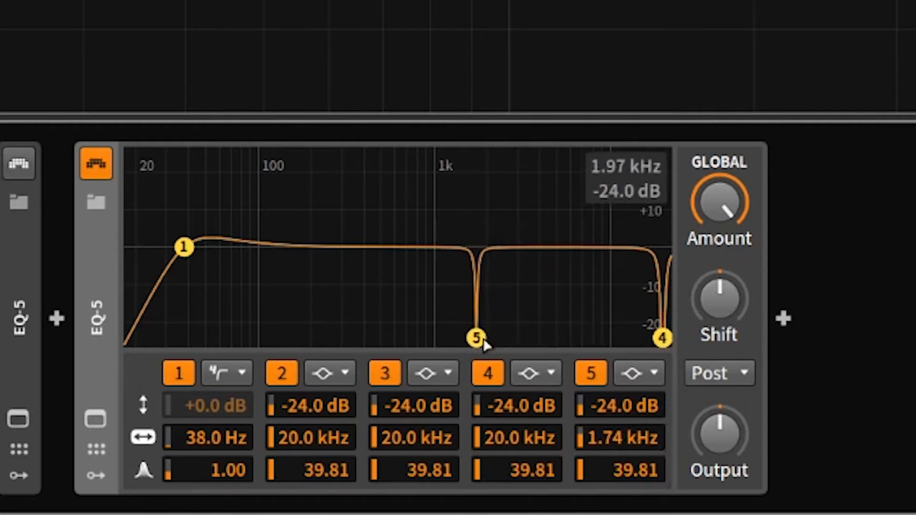
left_click_drag(665, 333, 506, 351)
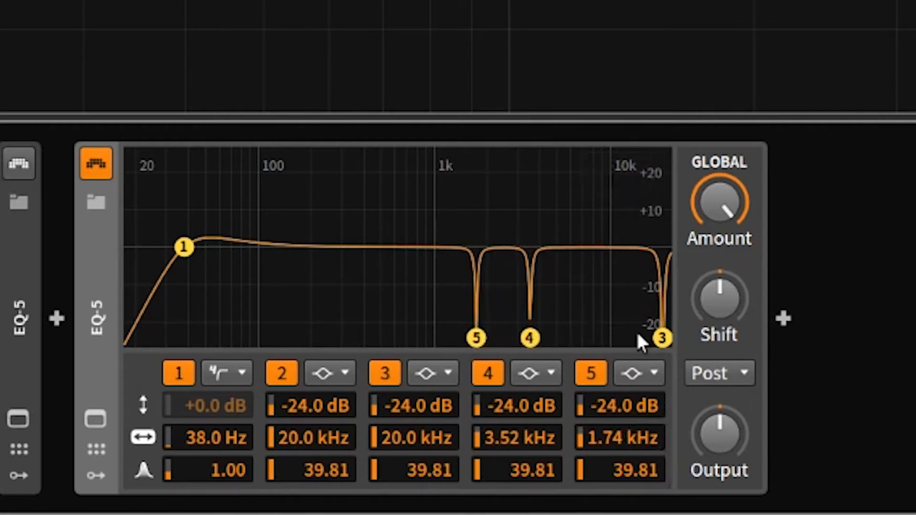
left_click_drag(662, 337, 575, 350)
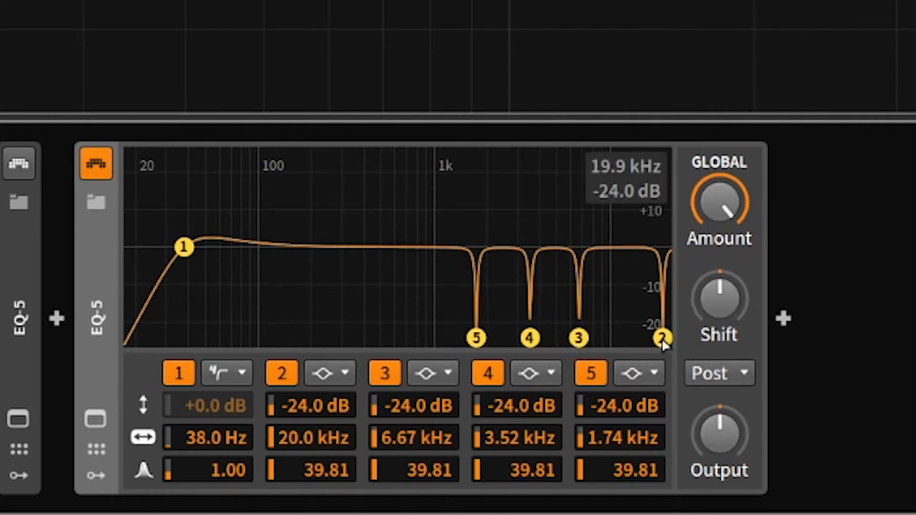
left_click_drag(663, 338, 617, 346)
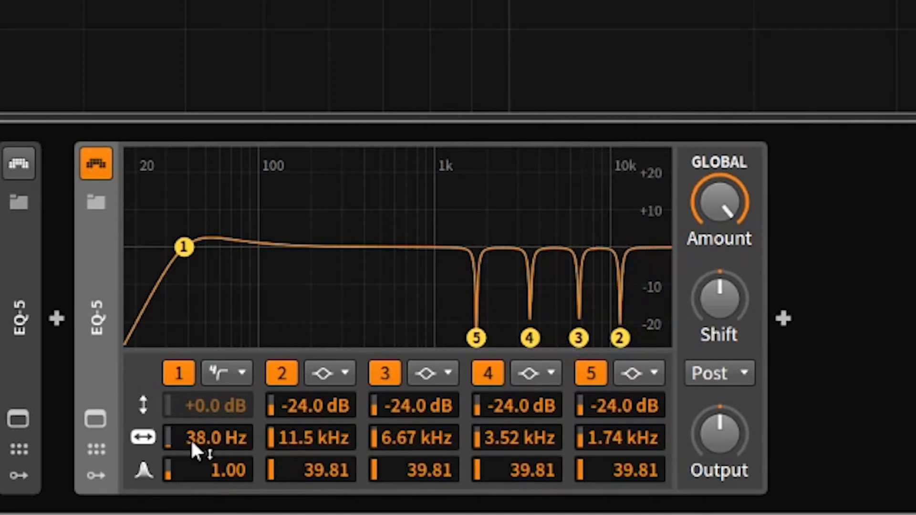
Raise band 2 of the new EQ-5 to a +24 dB peak and sweep it to about 4.15 kHz.
left_click_drag(619, 338, 550, 162)
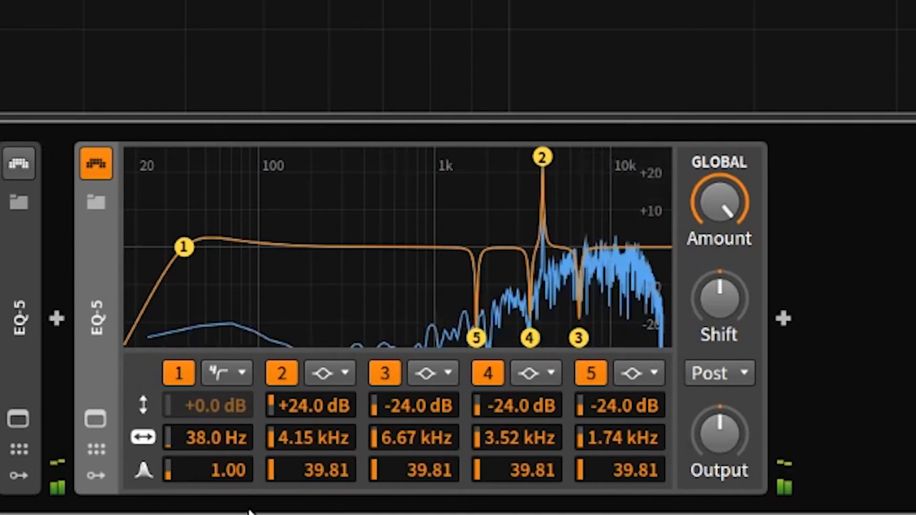
mouse_move(308, 408)
left_mouse_down()
mouse_move(308, 437)
mouse_move(311, 415)
left_mouse_up()
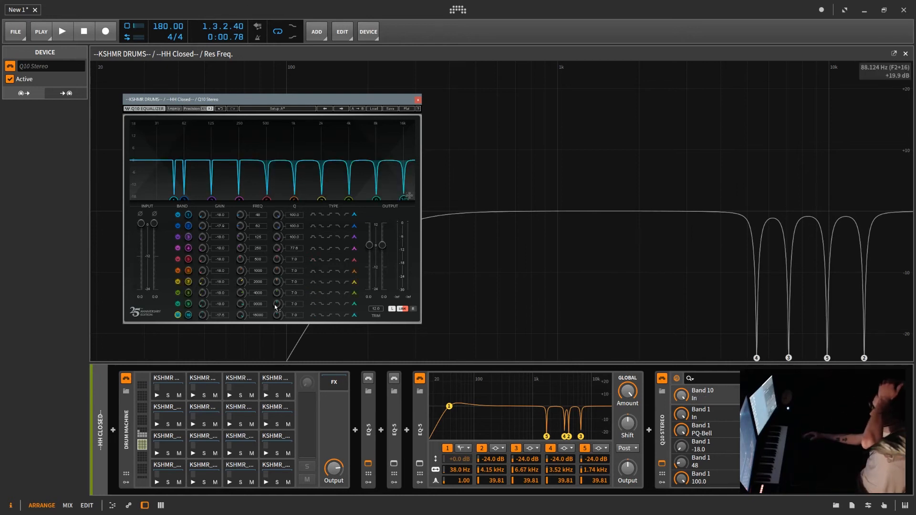
In the Q10 Stereo, set band 9's Q to 100.0 and band 7's frequency to 2059 Hz, then close the plugin and expanded view.
left_click_drag(276, 308, 276, 286)
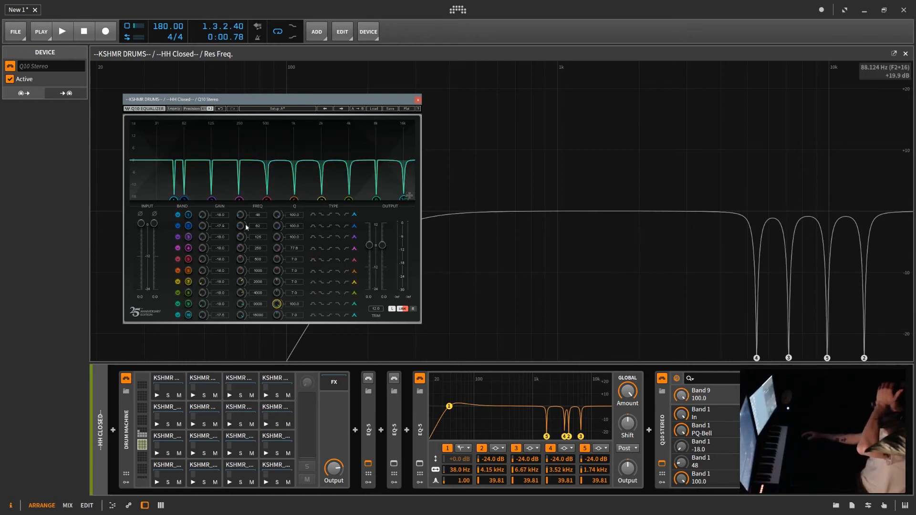
mouse_move(244, 276)
left_mouse_down()
mouse_move(245, 313)
mouse_move(244, 267)
mouse_move(244, 280)
left_mouse_up()
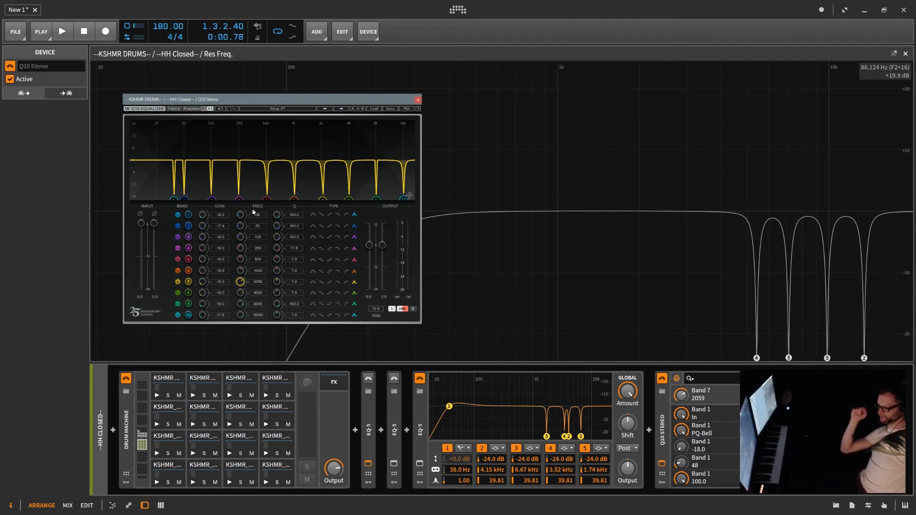
left_click(174, 109)
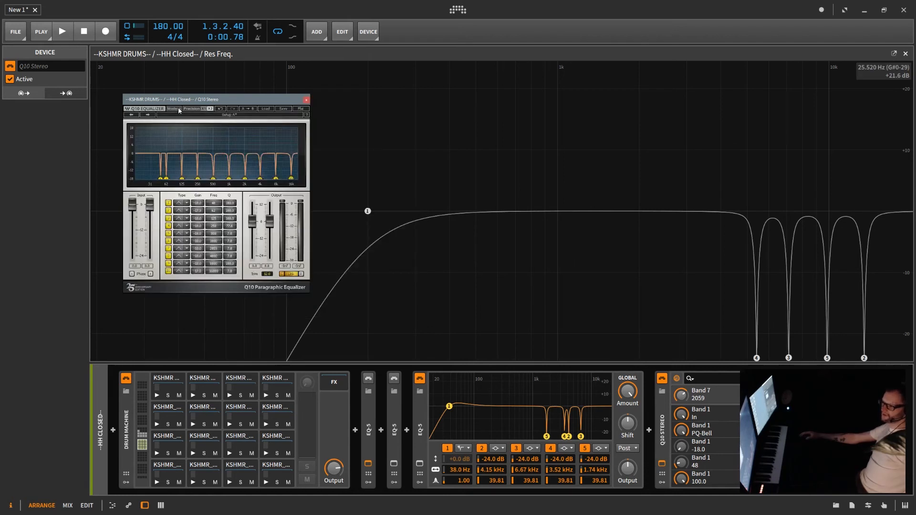
left_click(190, 109)
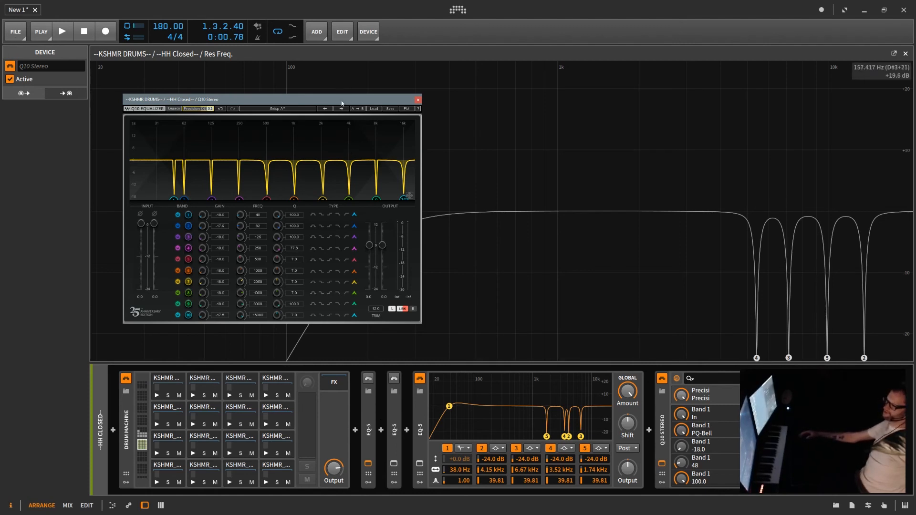
left_click(418, 100)
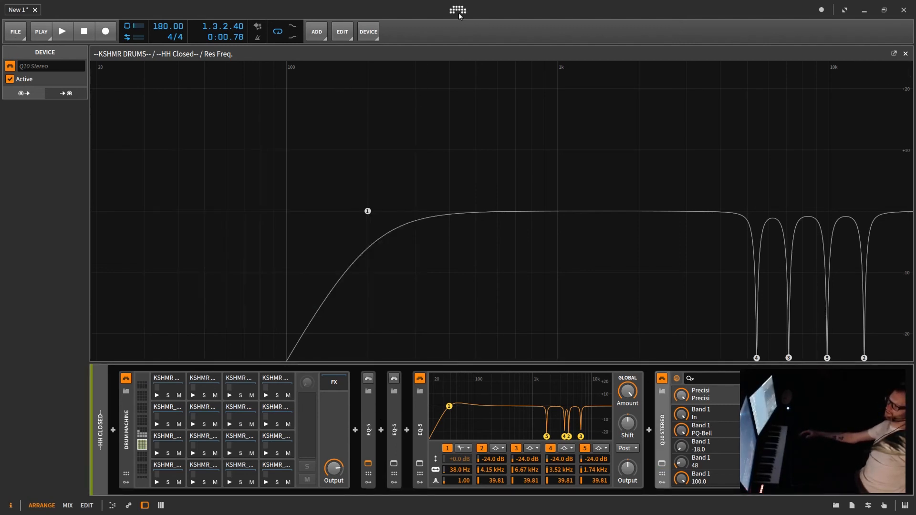
left_click(905, 53)
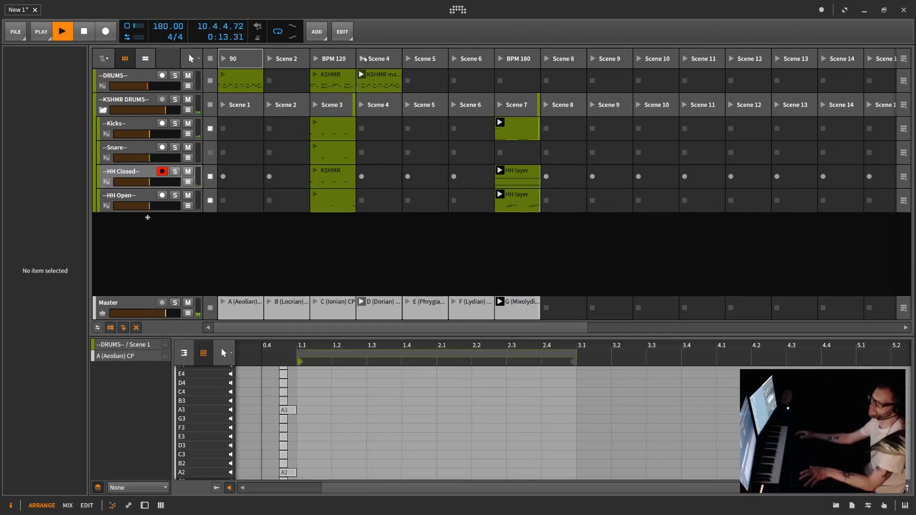
Launch scene 4 to audition the drums, then stop playback.
left_click(364, 59)
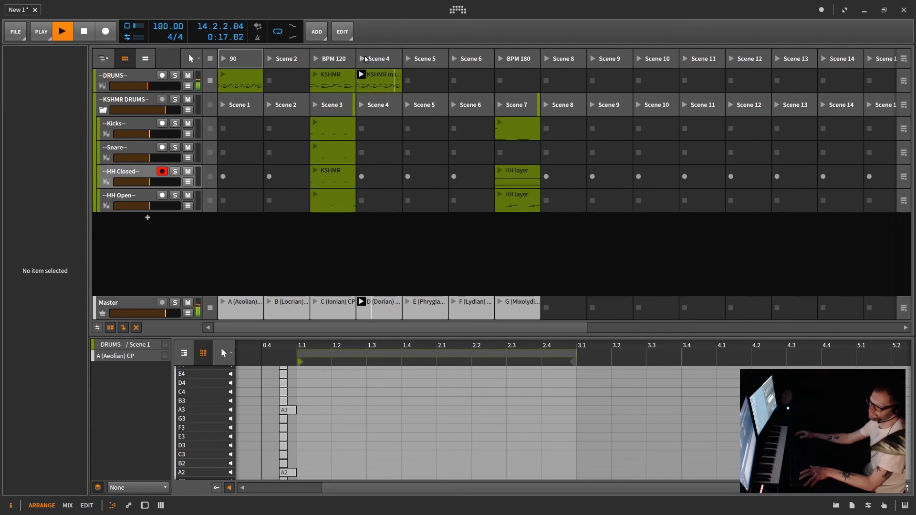
key("space")
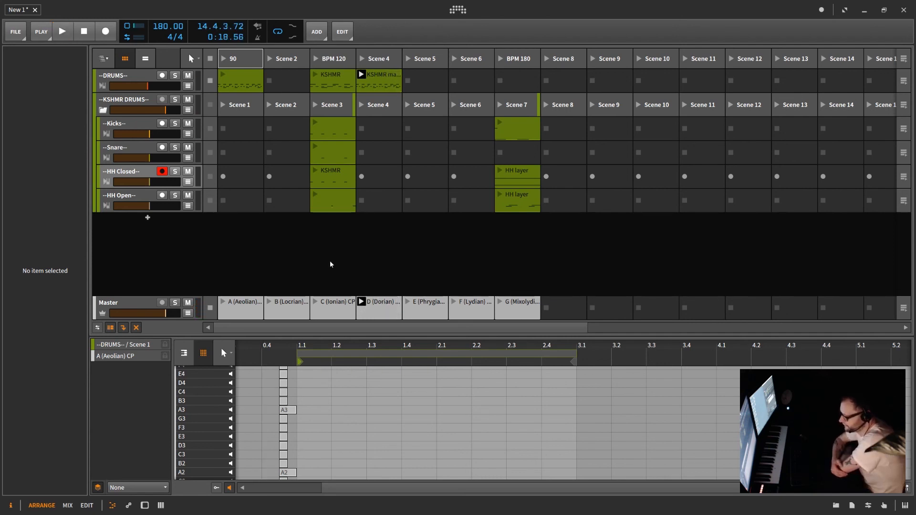